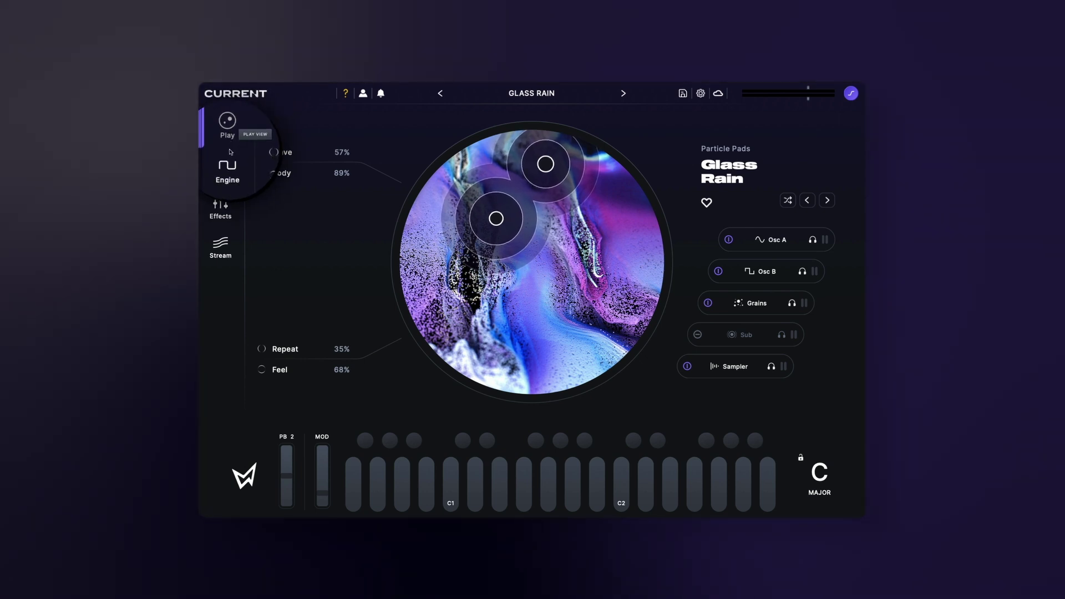
# Step: Tour the Engine, Effects and Stream views from the sidebar
pyautogui.click(229, 167)
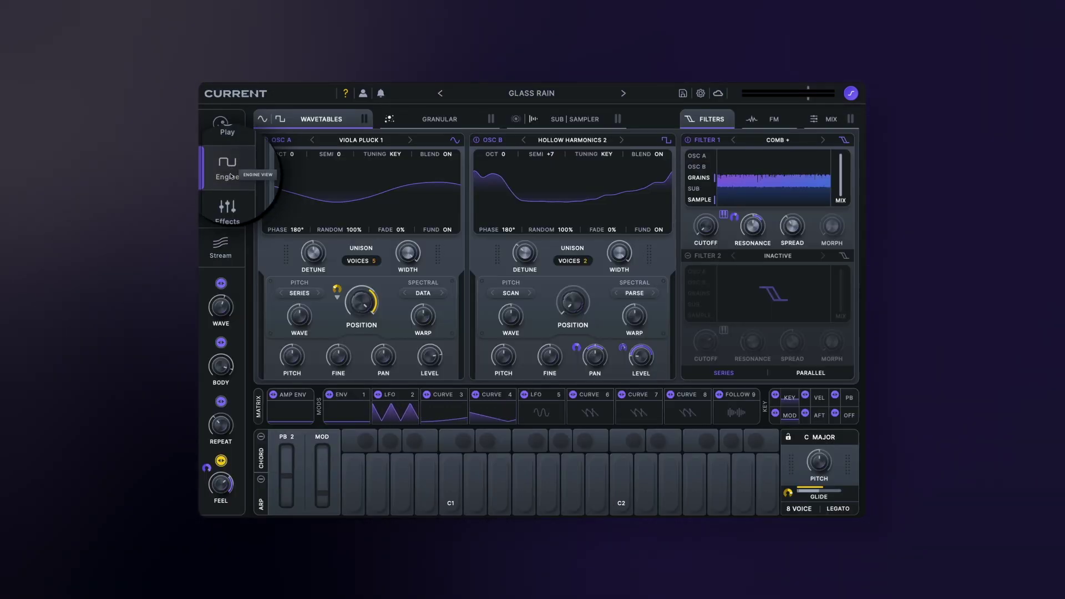
pyautogui.click(229, 205)
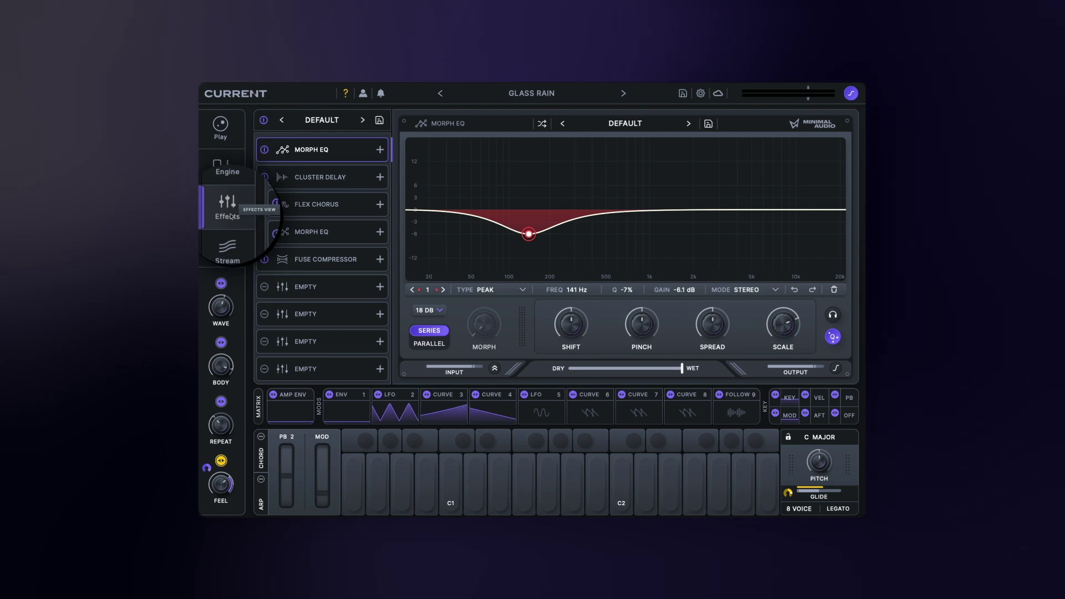
pyautogui.click(223, 246)
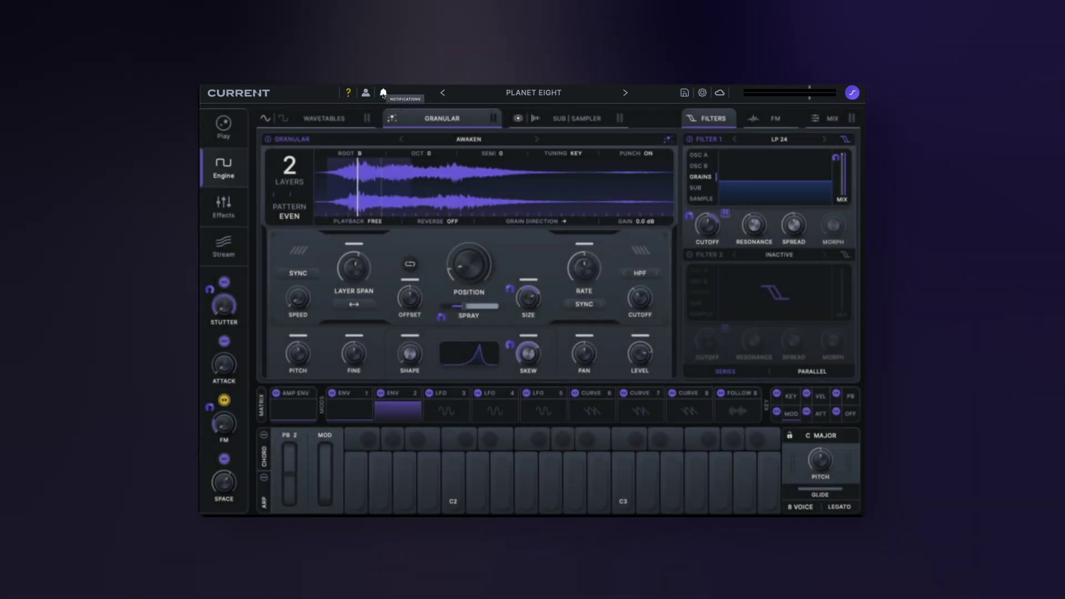
# Step: Check and dismiss the notifications, then step forward three presets to Soft Spoken
pyautogui.click(383, 93)
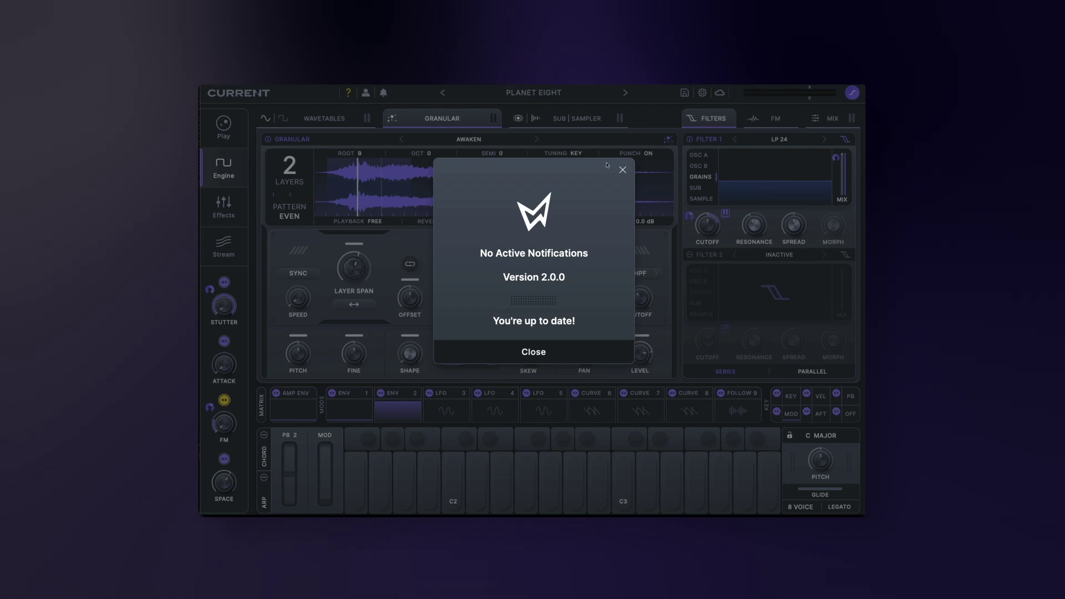
pyautogui.click(622, 171)
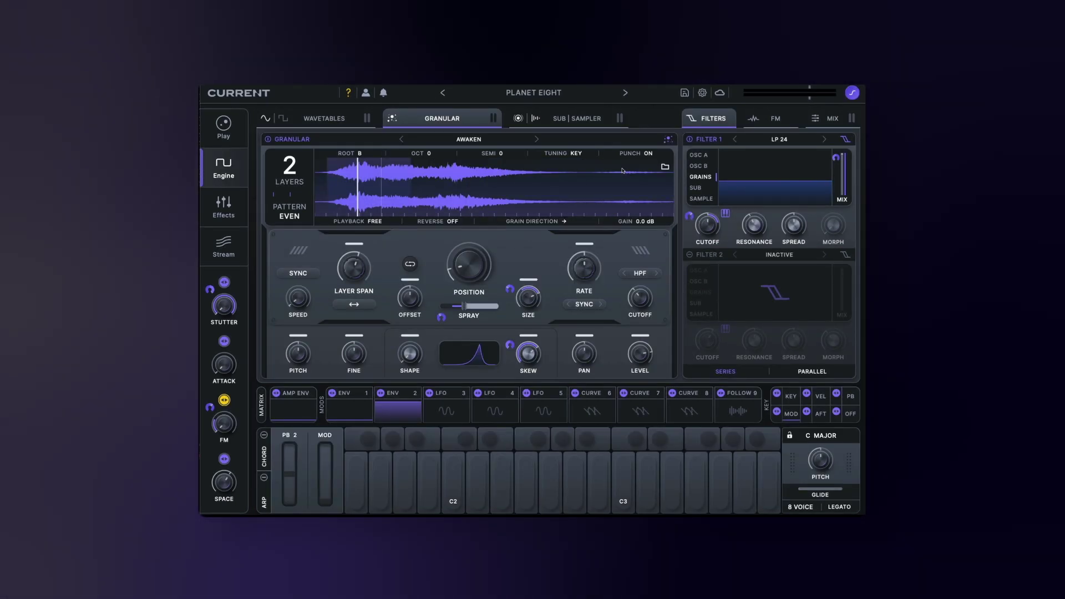
pyautogui.click(626, 94)
pyautogui.click(626, 94)
pyautogui.click(626, 93)
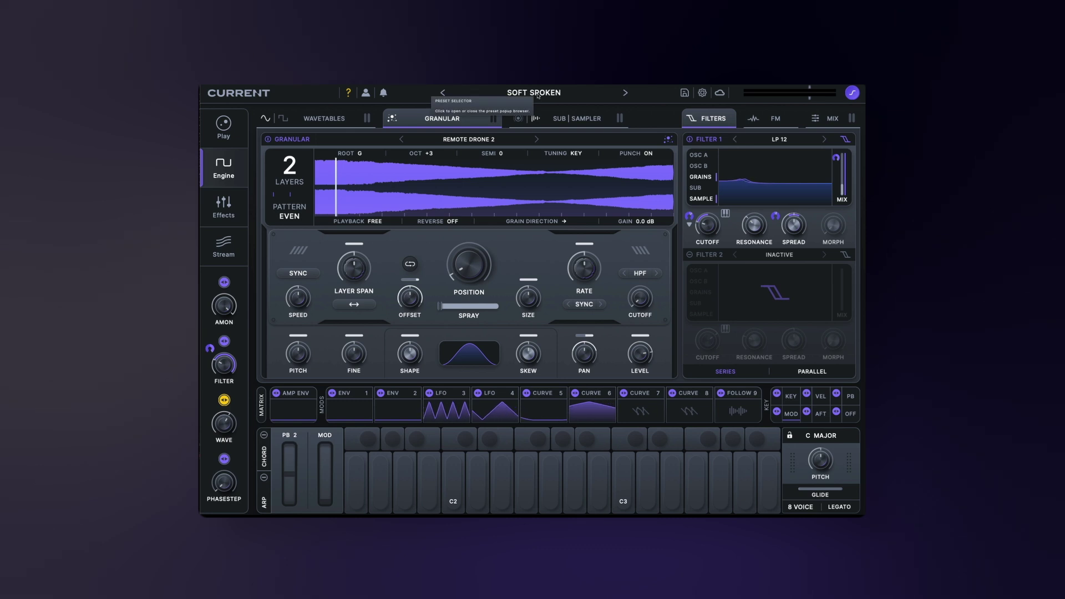
# Step: Browse the Analog Update pack in the preset list, then close it without changing preset
pyautogui.click(537, 94)
pyautogui.scroll(10, 590, 209)
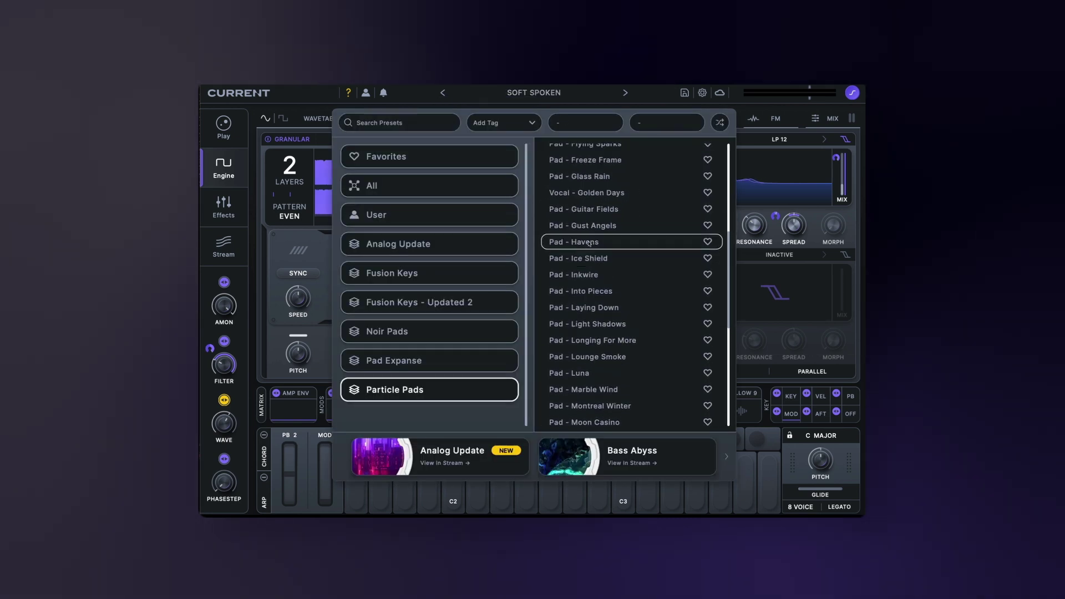
pyautogui.click(456, 245)
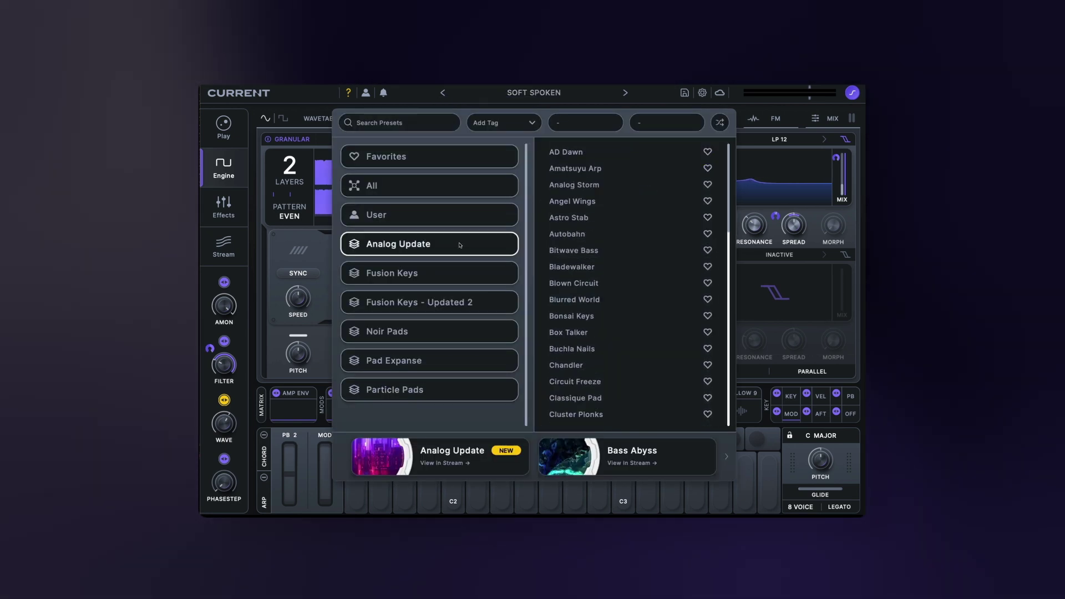
pyautogui.scroll(-3, 599, 227)
pyautogui.scroll(-10, 599, 227)
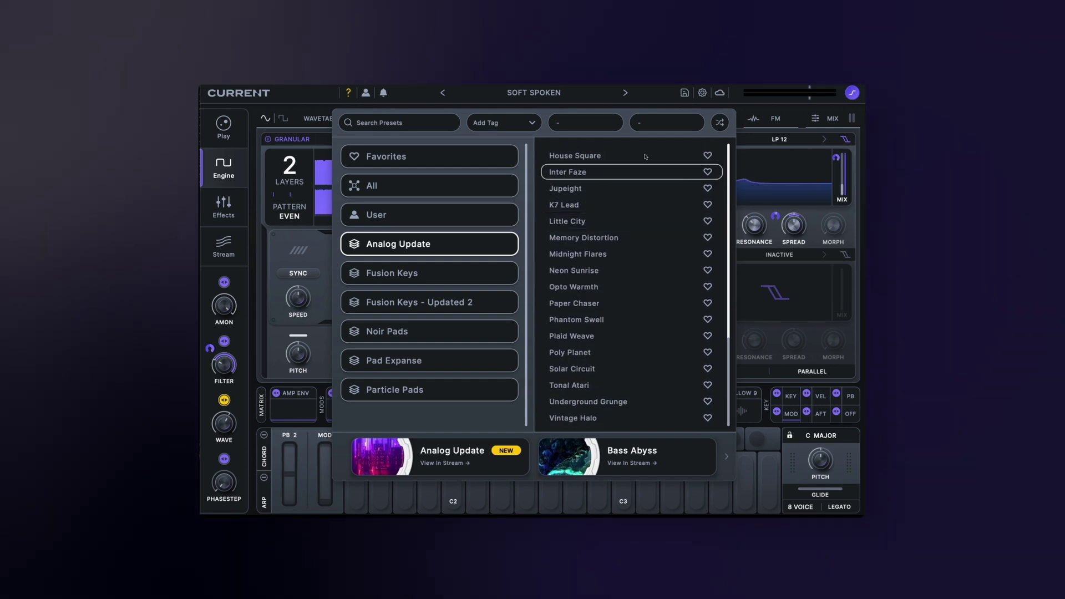
pyautogui.click(684, 94)
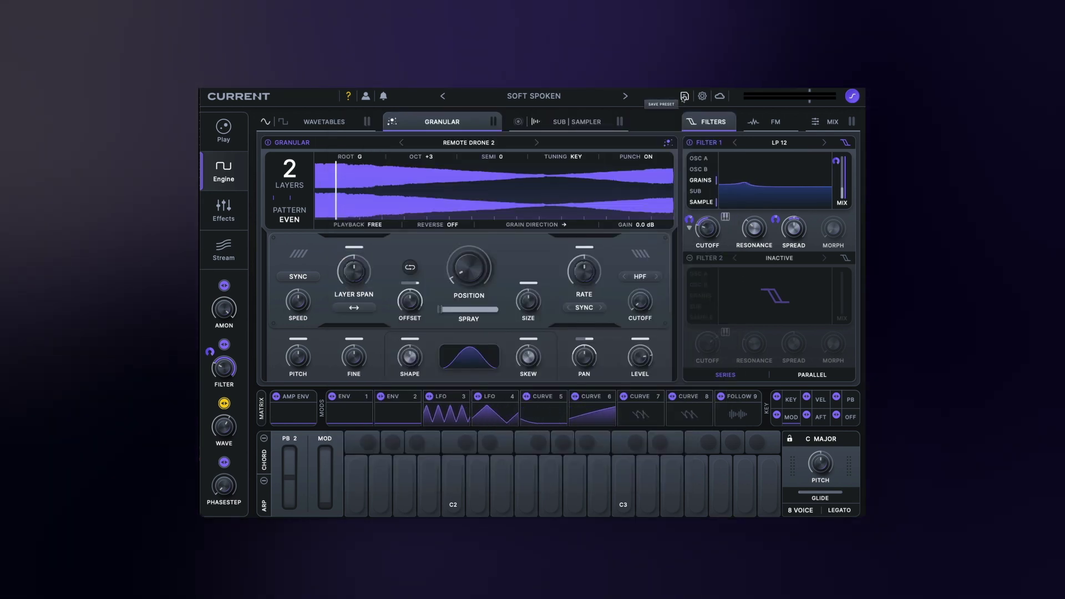
# Step: Glance at the global settings menu, then bring up the cloud preset library
pyautogui.click(702, 96)
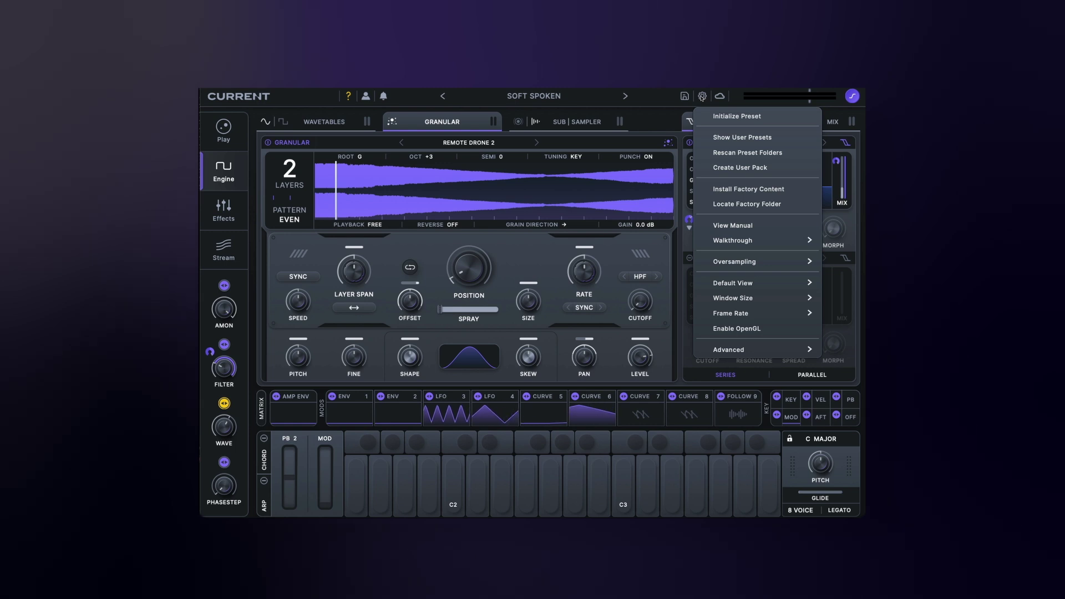
pyautogui.click(702, 96)
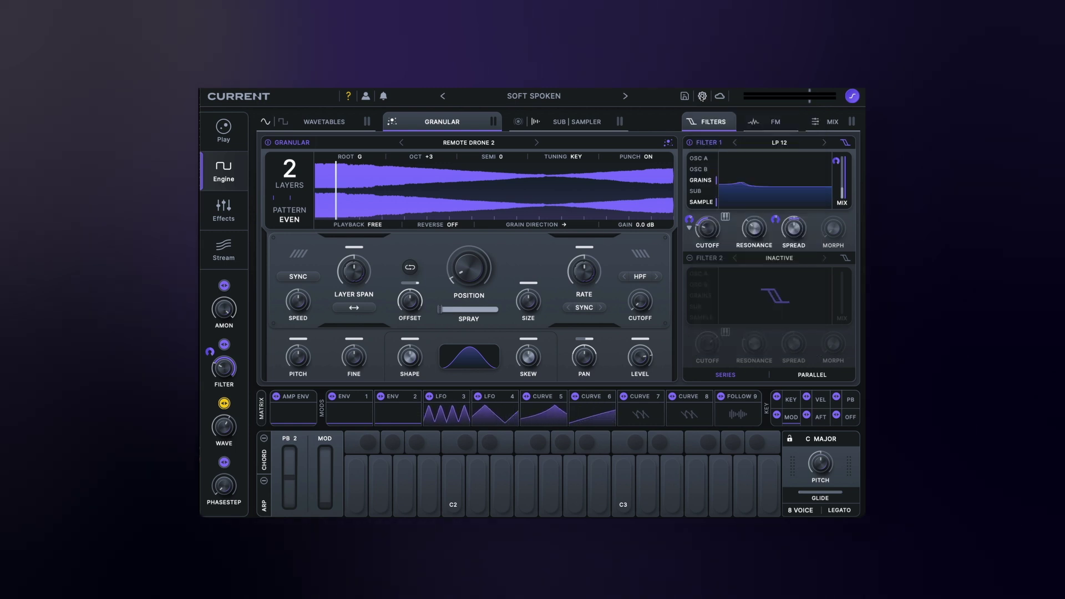
pyautogui.click(720, 97)
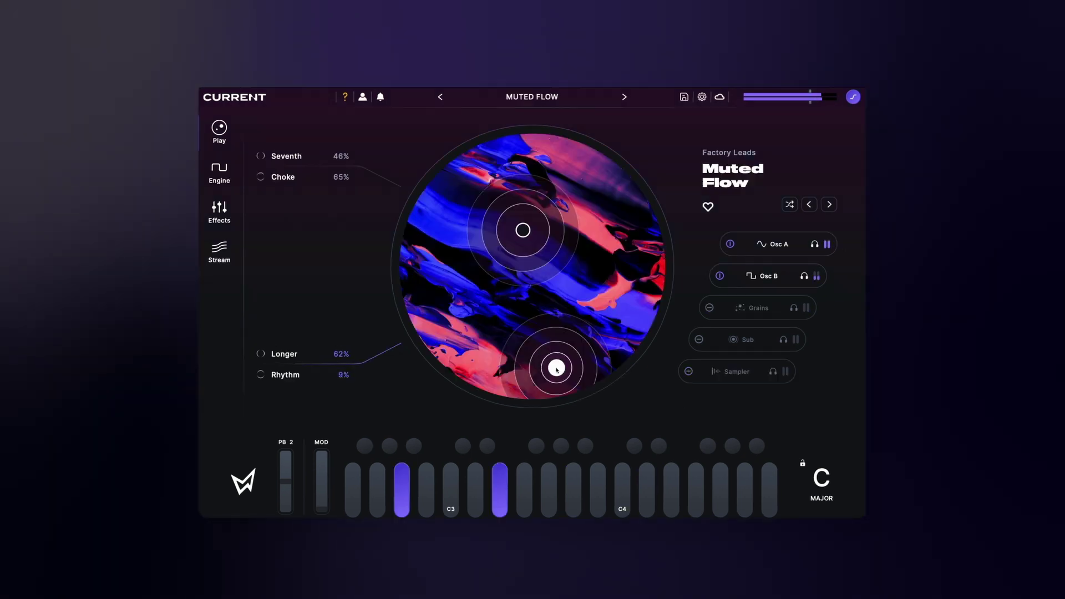
# Step: Drag the XY orbs to vary Rhythm, Longer, Warm and Spin, ending at Glow 71% and Melt 64%
pyautogui.moveTo(557, 370); pyautogui.dragTo(503, 328)
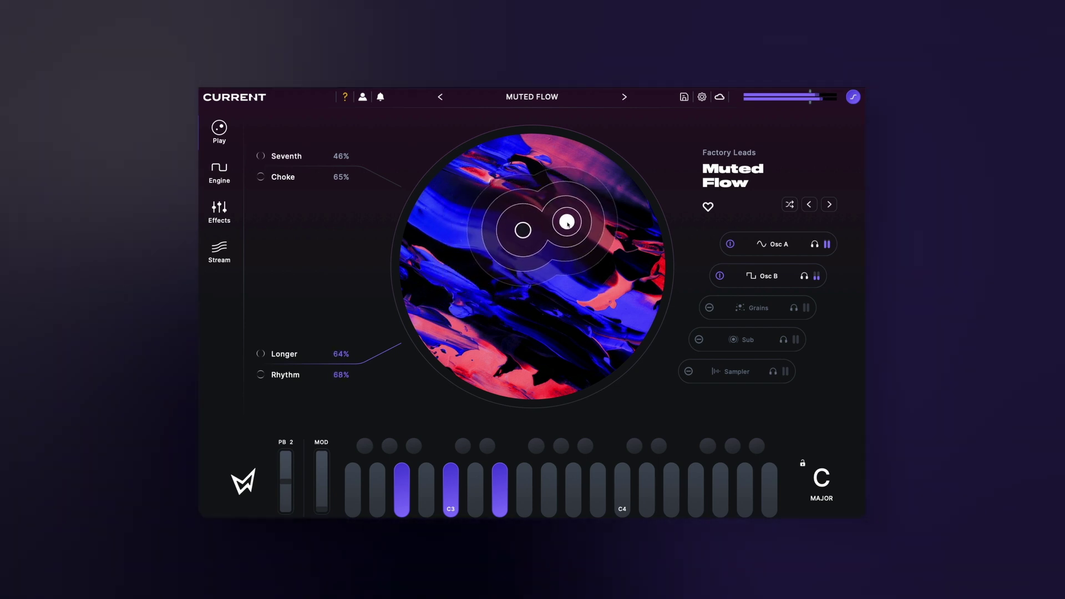
pyautogui.moveTo(568, 223); pyautogui.dragTo(580, 229)
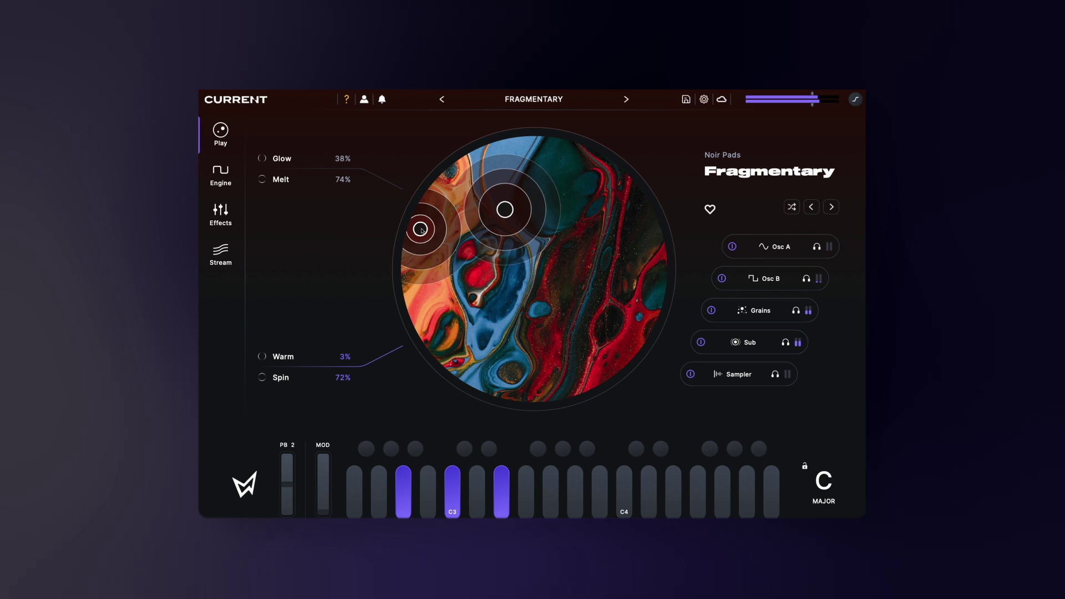
pyautogui.moveTo(422, 230); pyautogui.dragTo(515, 132)
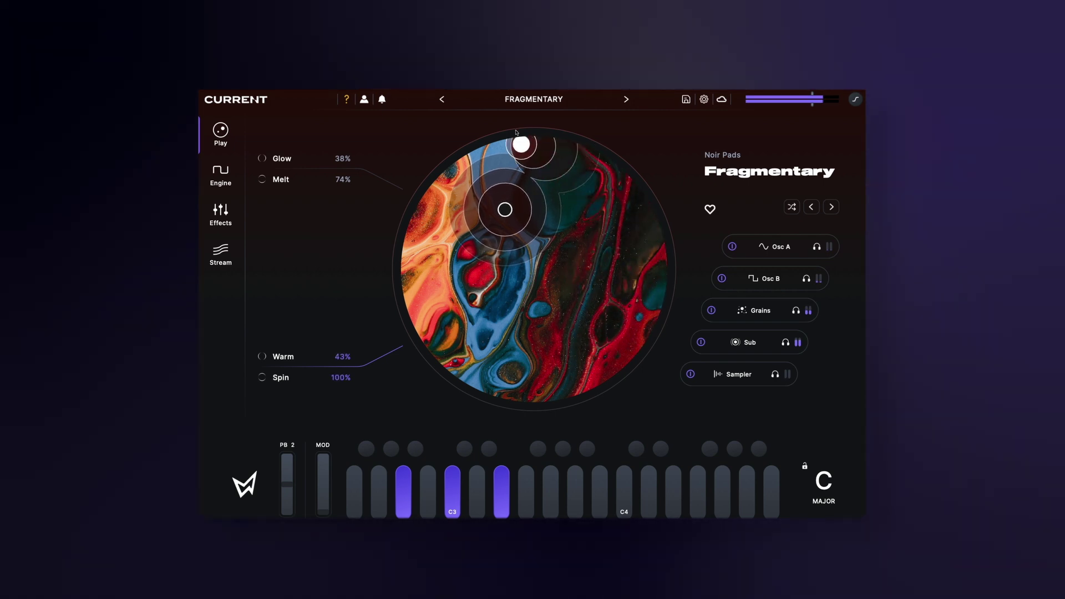
pyautogui.moveTo(571, 280); pyautogui.dragTo(520, 375)
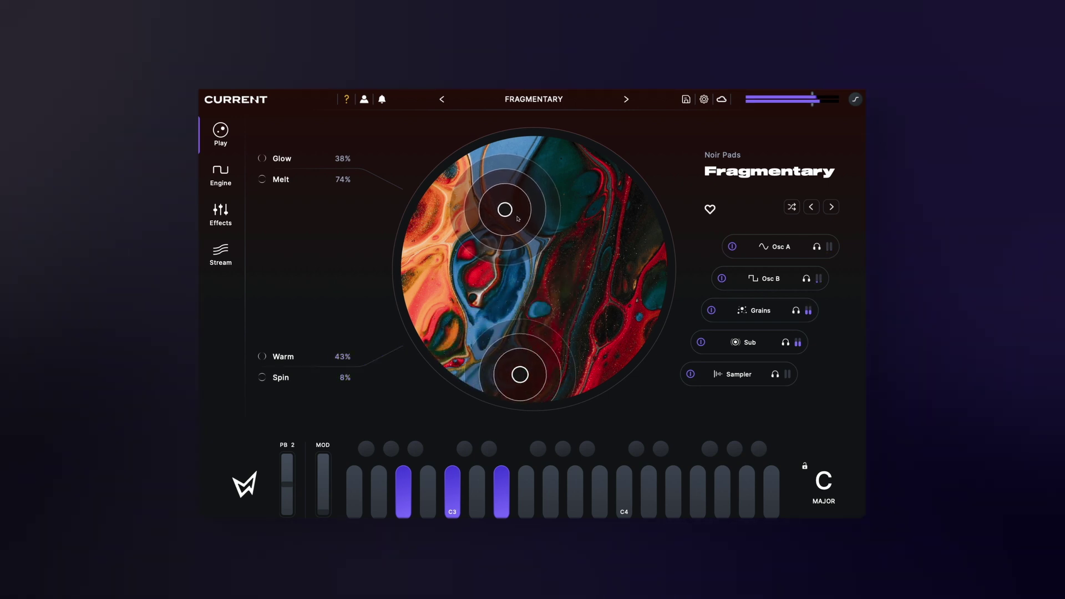
pyautogui.moveTo(473, 224); pyautogui.dragTo(505, 234)
pyautogui.moveTo(581, 272); pyautogui.dragTo(535, 314)
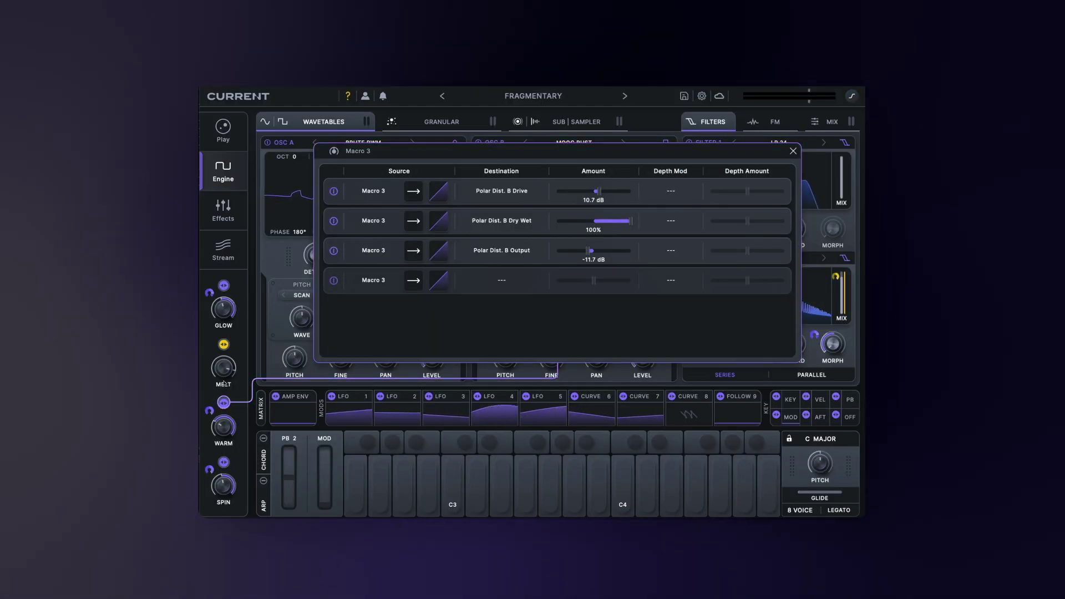
# Step: Show the Macro 2 and Macro 1 routings, then view and scroll the full modulation matrix
pyautogui.click(225, 371)
pyautogui.click(223, 314)
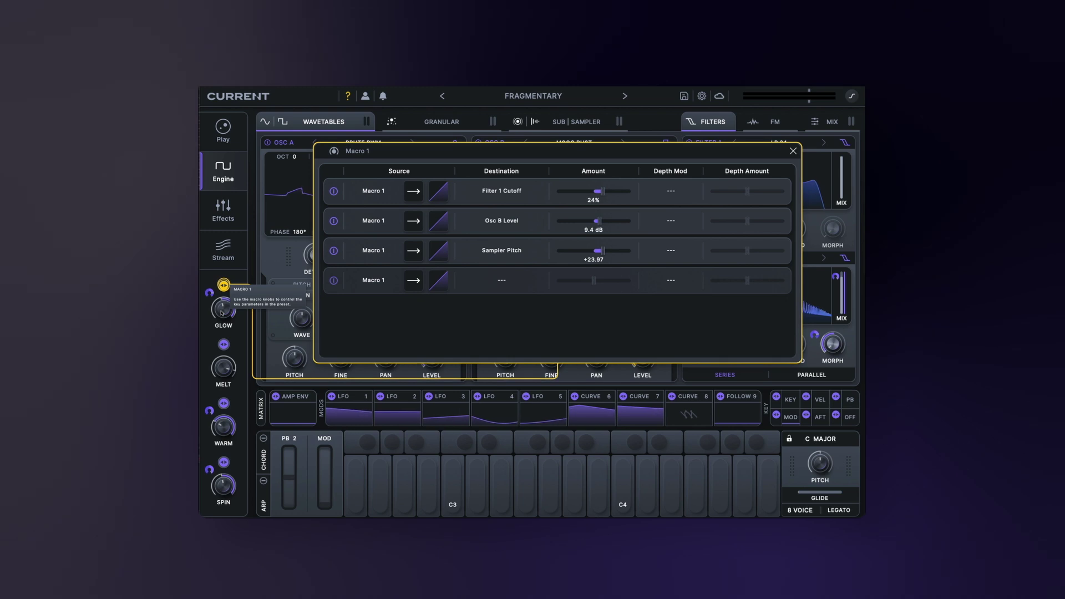
pyautogui.click(261, 408)
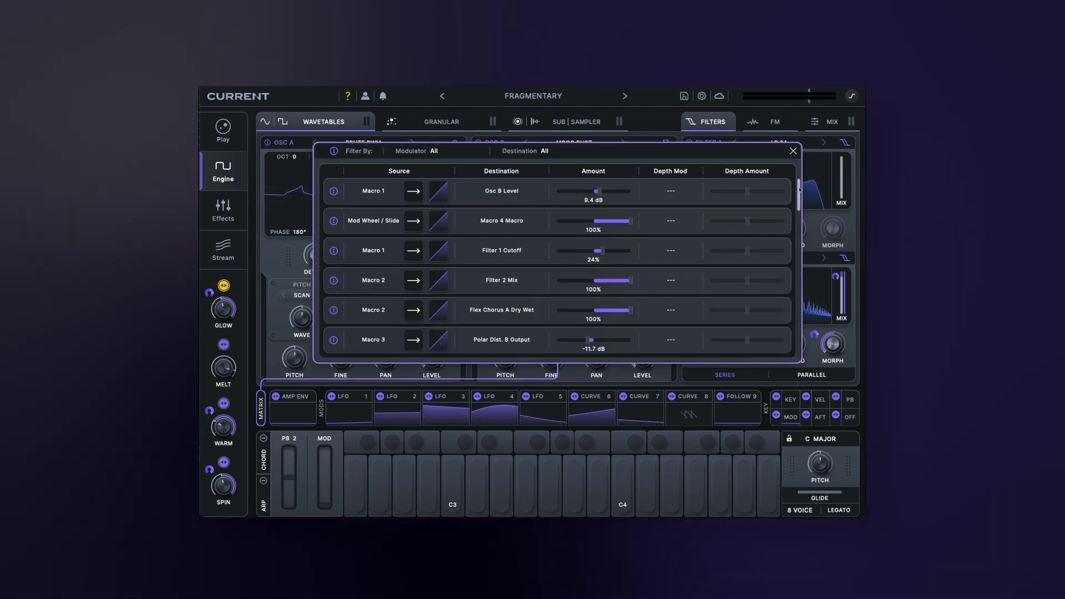
pyautogui.moveTo(798, 192); pyautogui.dragTo(774, 336)
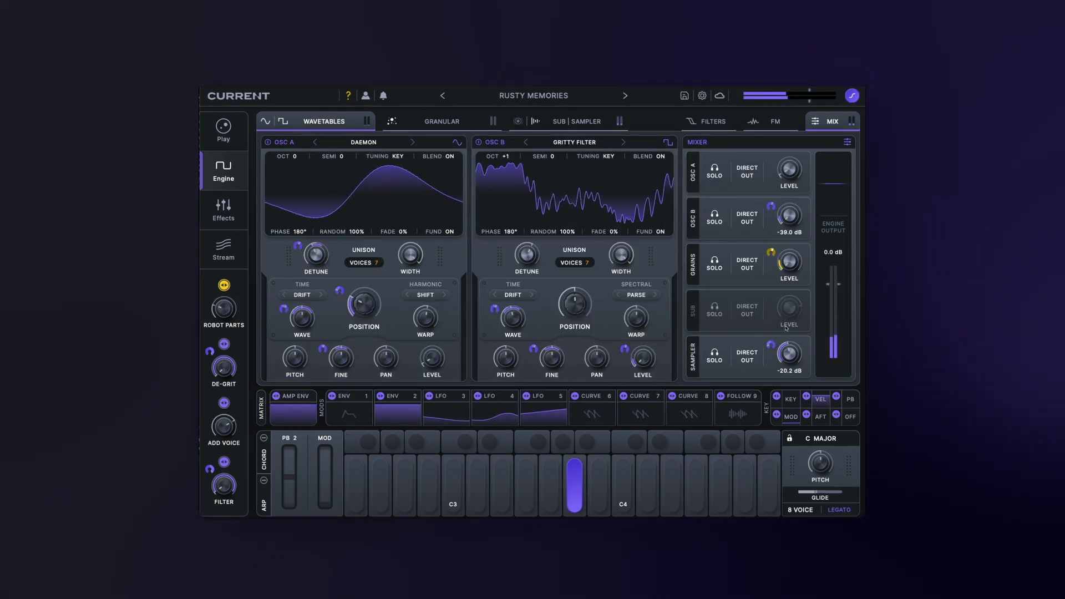
# Step: Lower Osc A's level slightly, solo the Sampler layer and turn its level down to about -41 dB
pyautogui.scroll(-5, 783, 347)
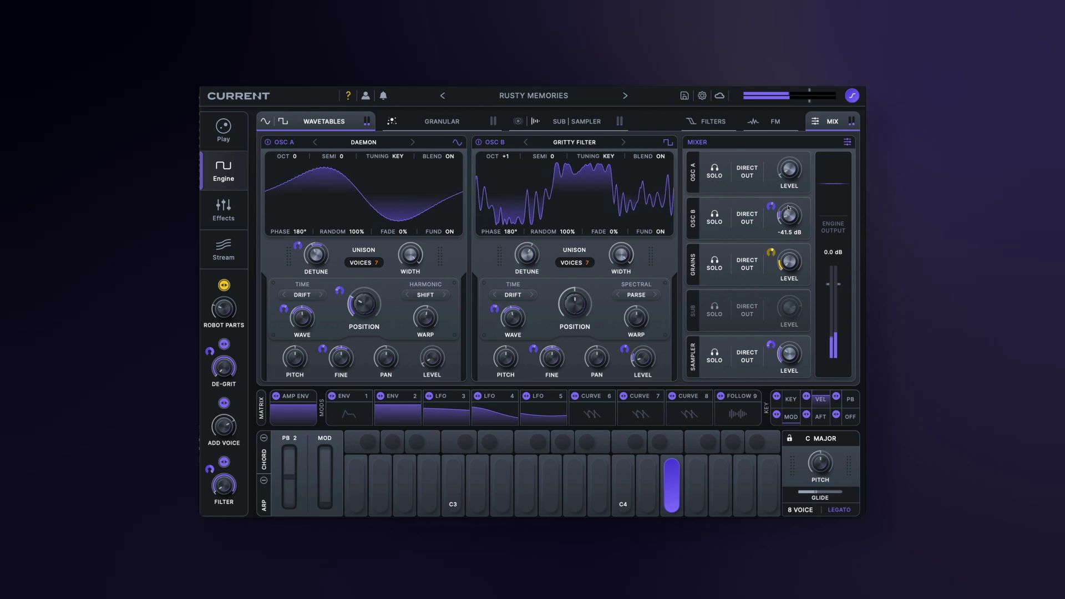
pyautogui.scroll(-3, 788, 168)
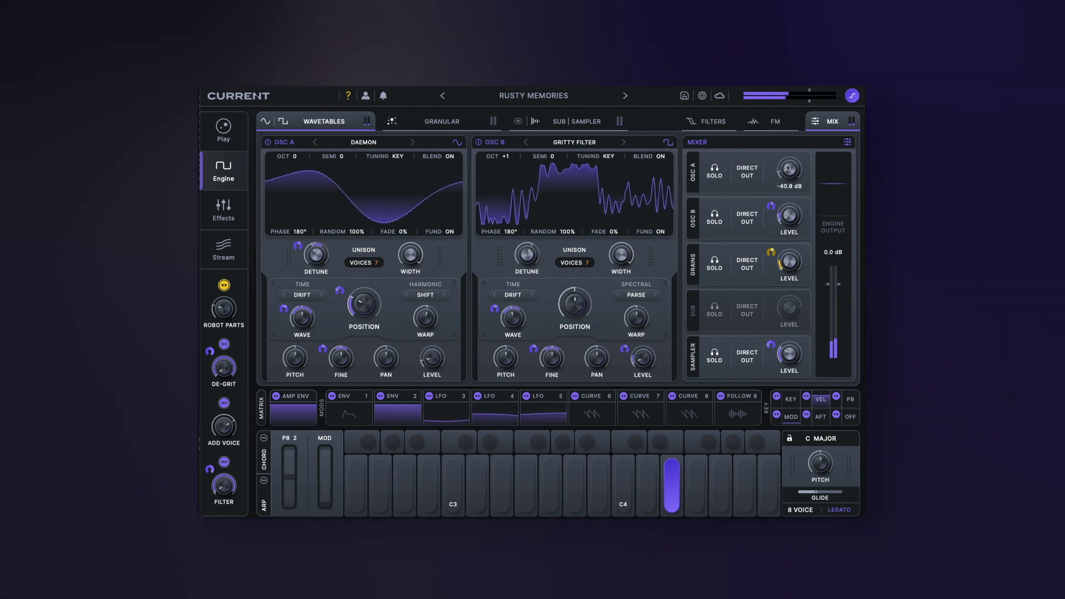
pyautogui.scroll(1, 788, 168)
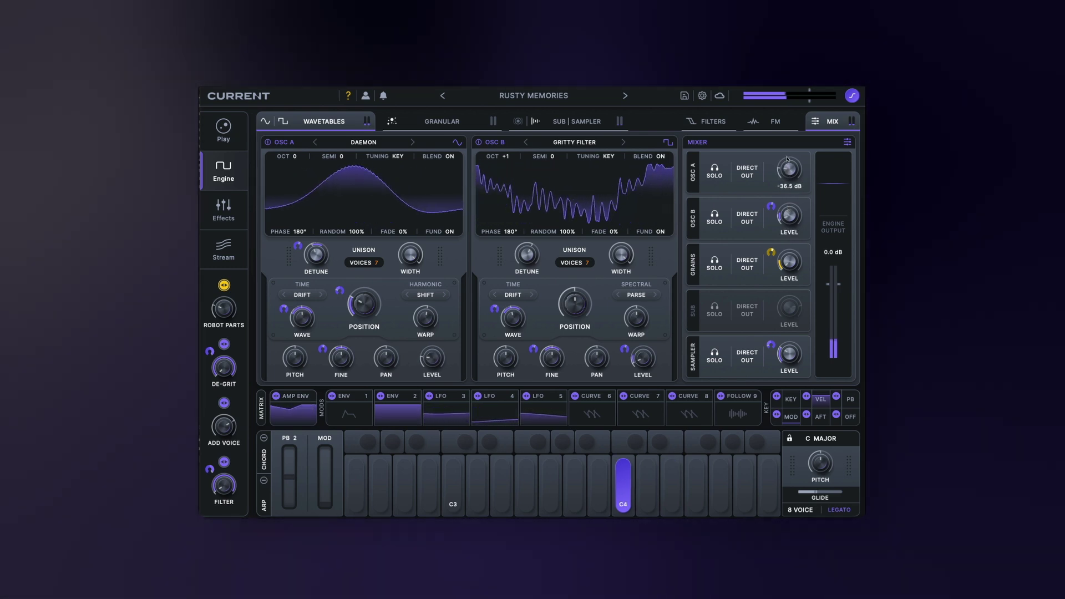
pyautogui.moveTo(788, 136); pyautogui.dragTo(788, 140)
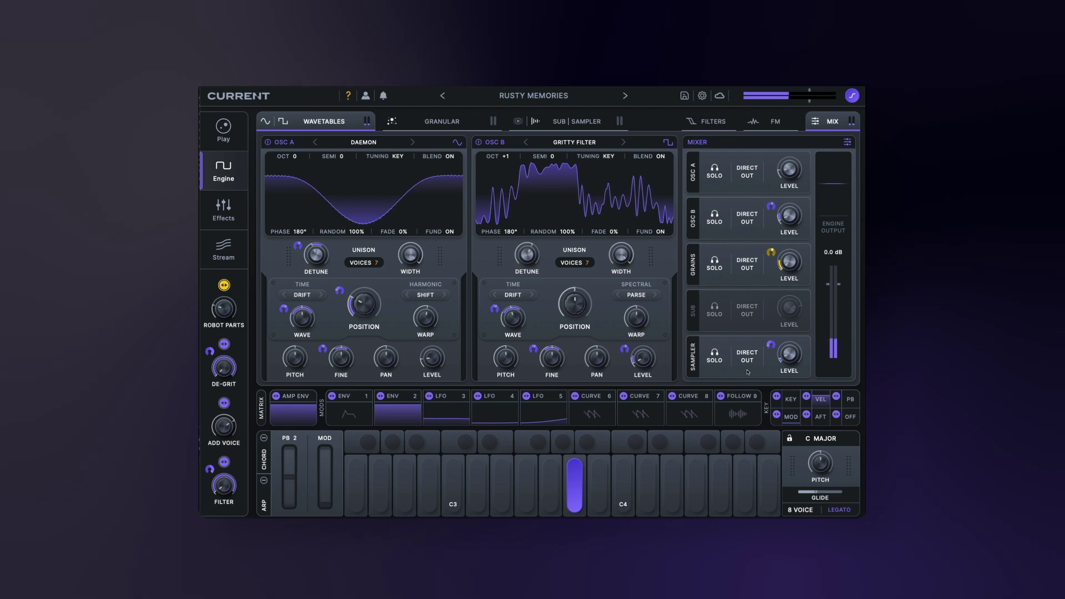
pyautogui.click(715, 357)
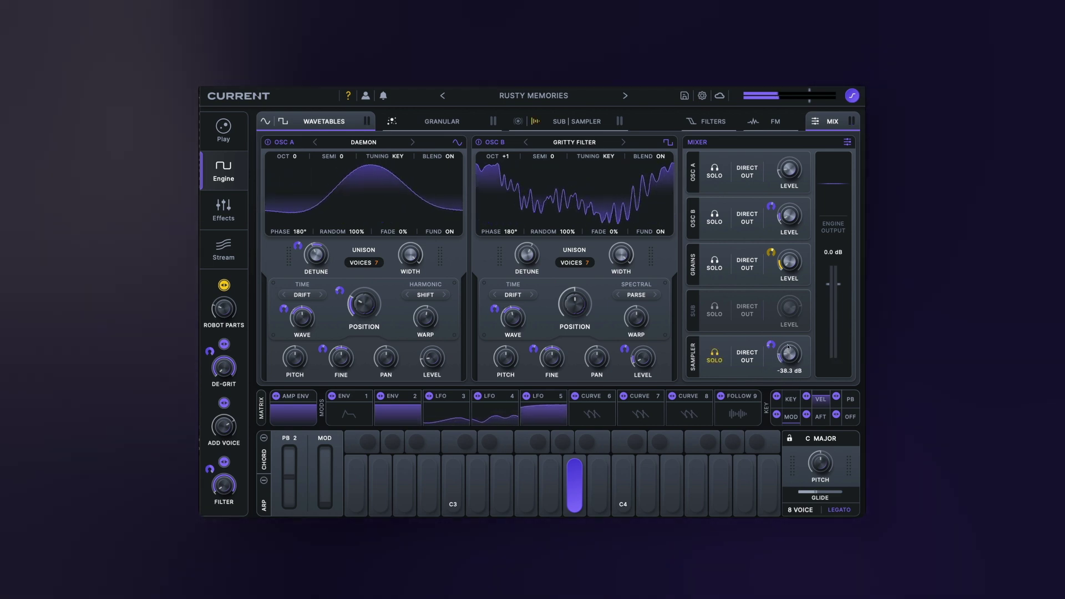
pyautogui.moveTo(790, 342); pyautogui.dragTo(785, 354)
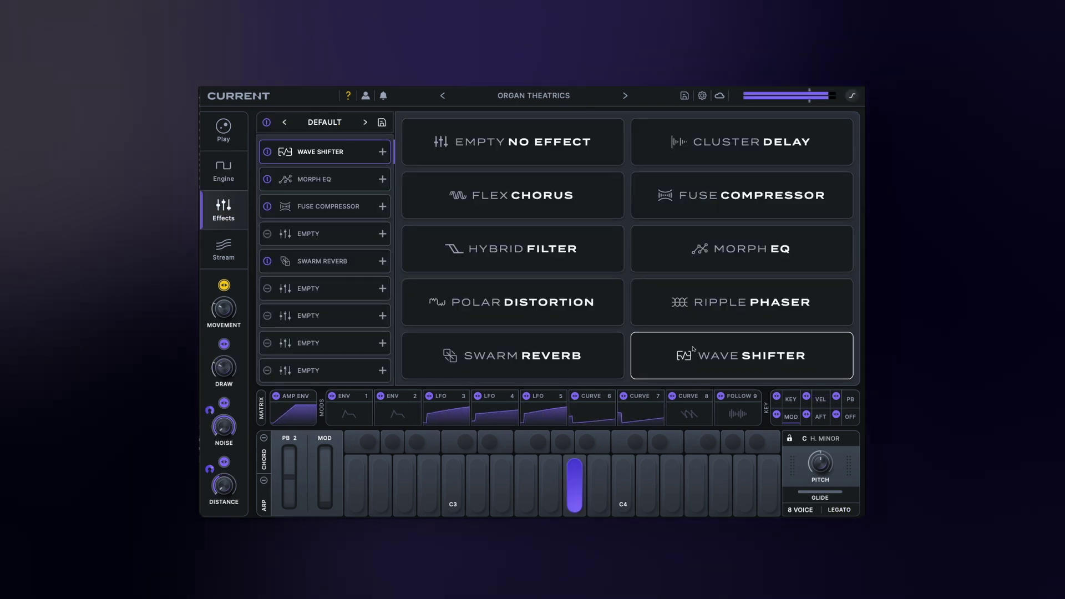
# Step: Sweep the Wave Shifter frequency shift between 6.00 Hz and about 7 Hz
pyautogui.click(695, 354)
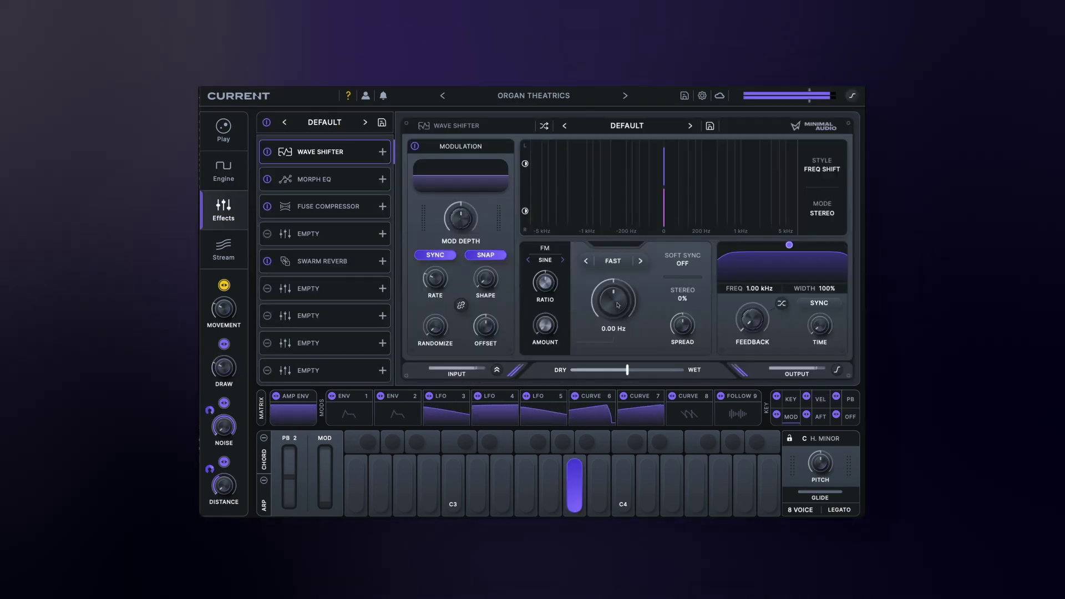
pyautogui.moveTo(616, 304); pyautogui.dragTo(617, 303)
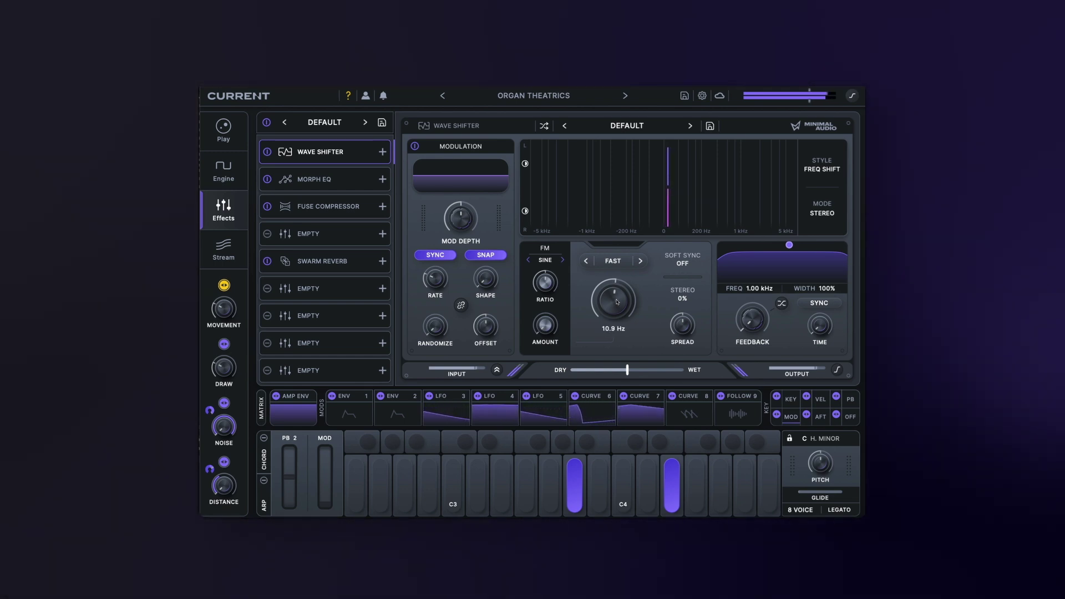
pyautogui.moveTo(617, 304); pyautogui.dragTo(618, 303)
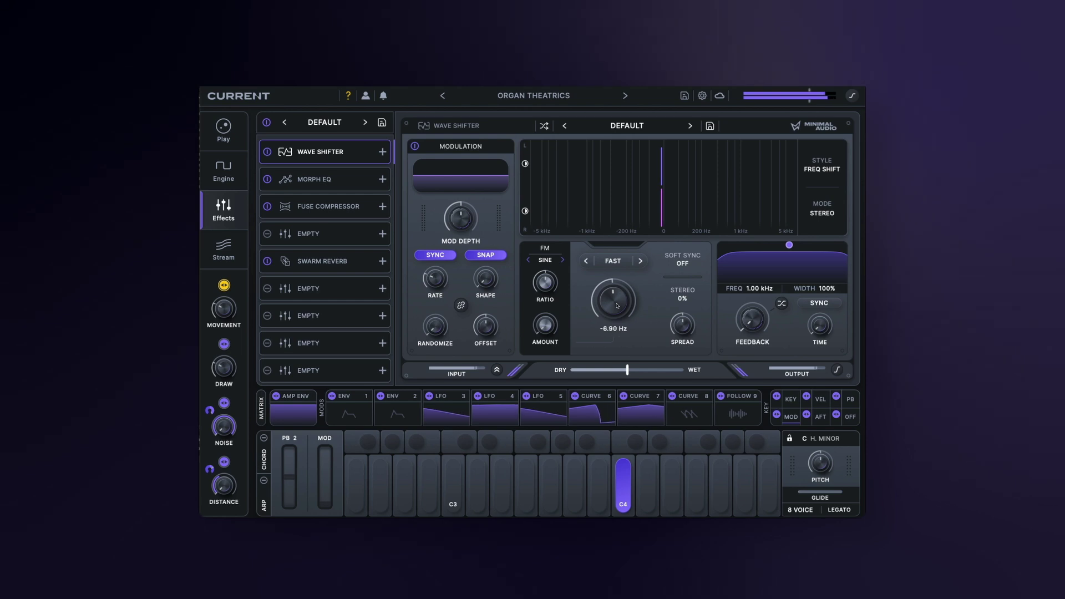
pyautogui.moveTo(616, 306); pyautogui.dragTo(617, 304)
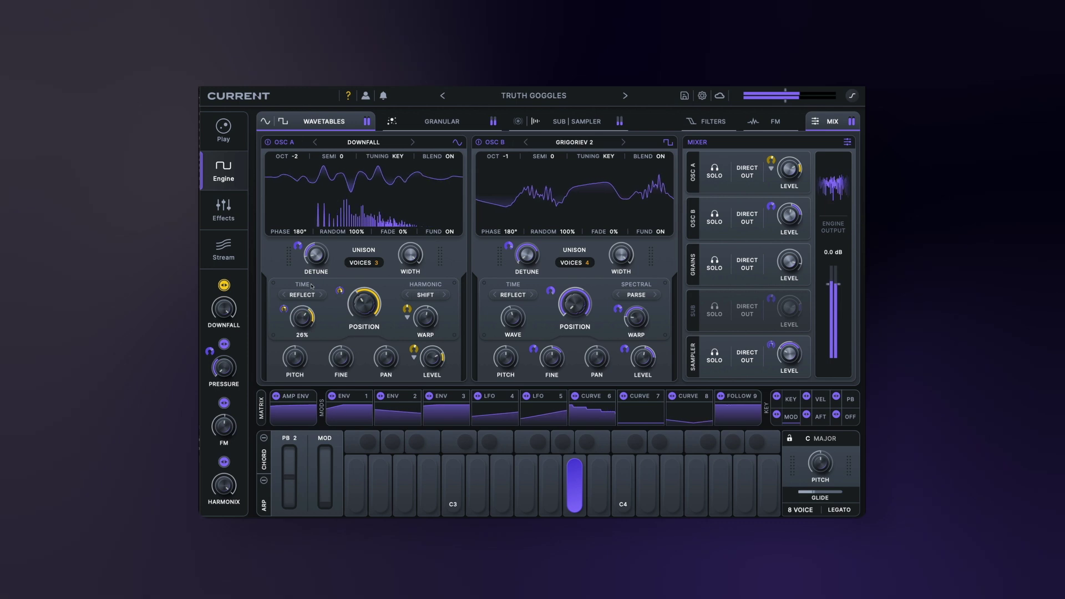
# Step: Check the current value of Osc A's Warp knob on Truth Goggles
pyautogui.moveTo(428, 322)
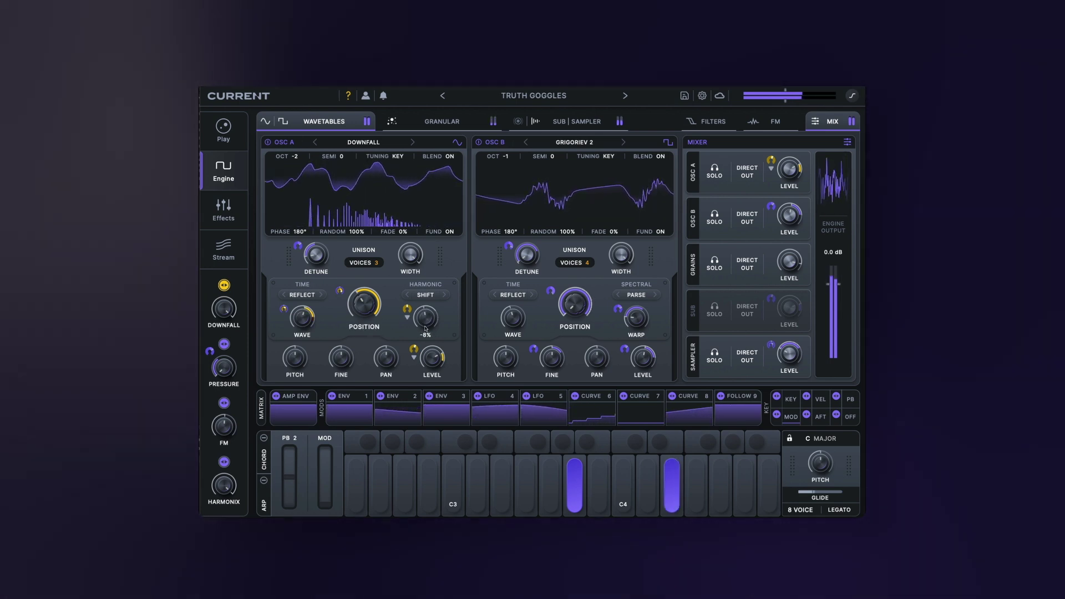